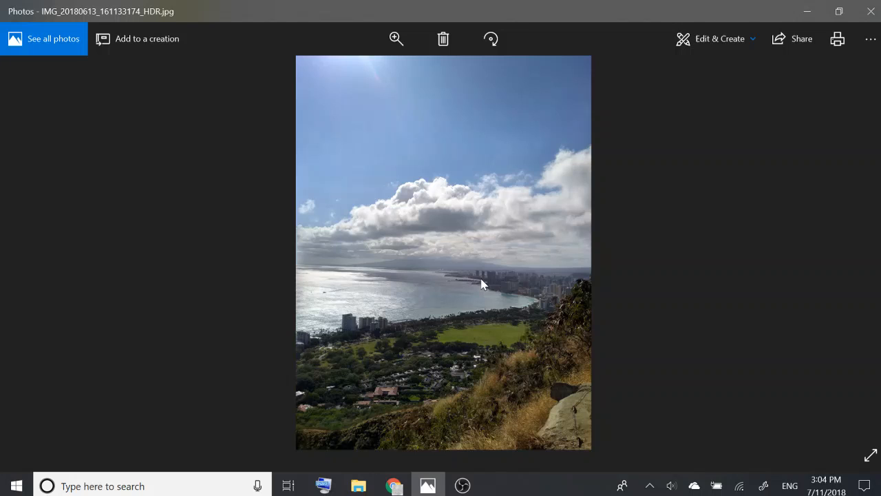
# Step: Open the coastal landscape photo IMG_20180613_161133174_HDR.jpg in the editor's crop and rotate mode
pyautogui.press('Right')
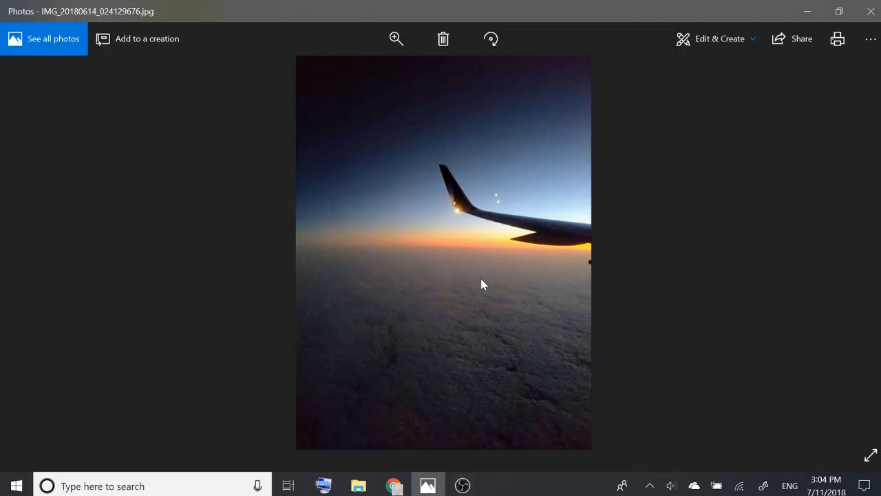
pyautogui.press('Left')
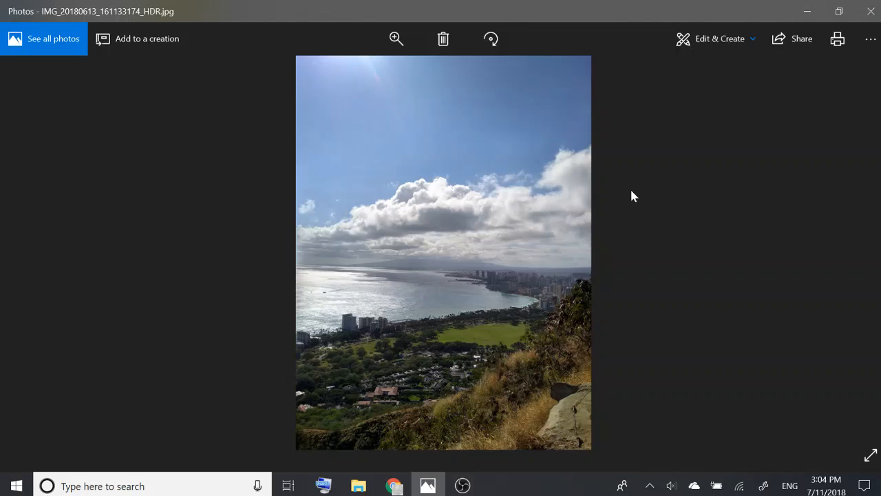
pyautogui.click(737, 42)
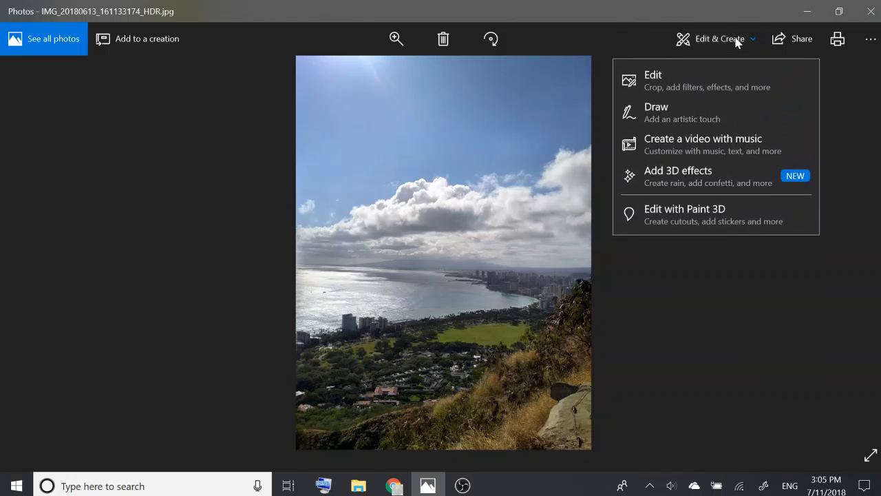
pyautogui.click(696, 82)
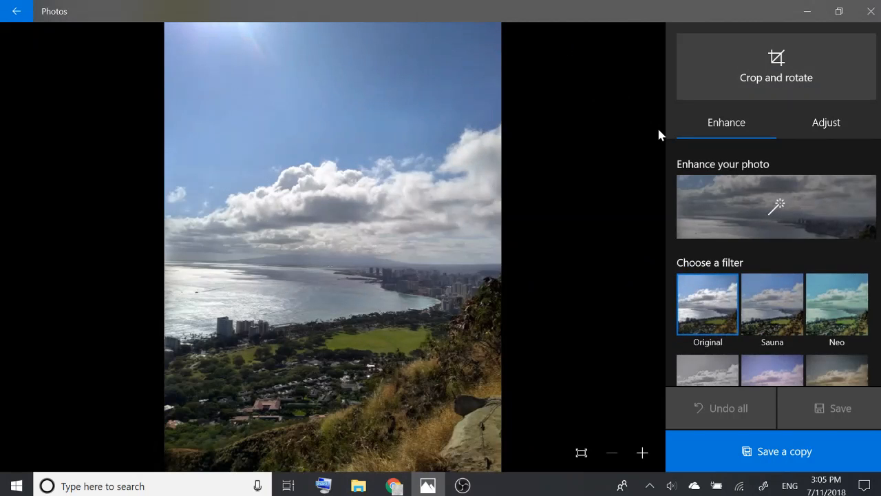
pyautogui.click(760, 79)
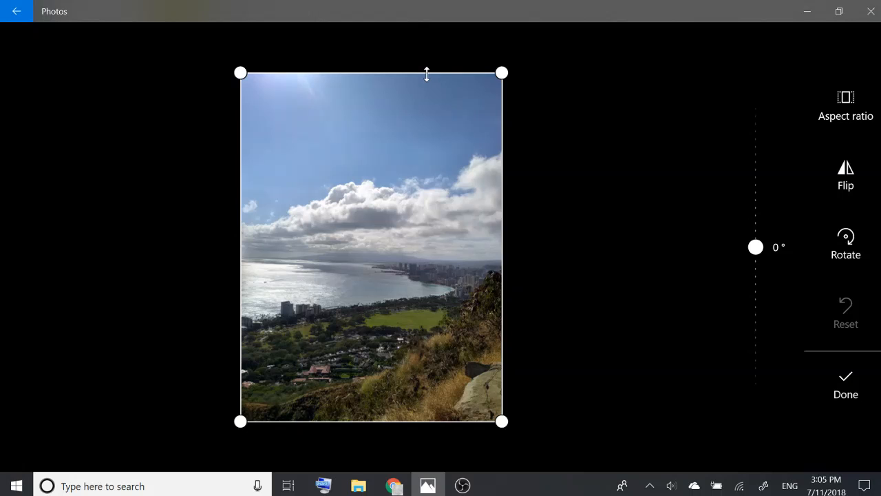
# Step: Crop the photo by trimming sky from its upper edge, a sliver of its left side, and its lower-right corner
pyautogui.moveTo(427, 75); pyautogui.dragTo(427, 141)
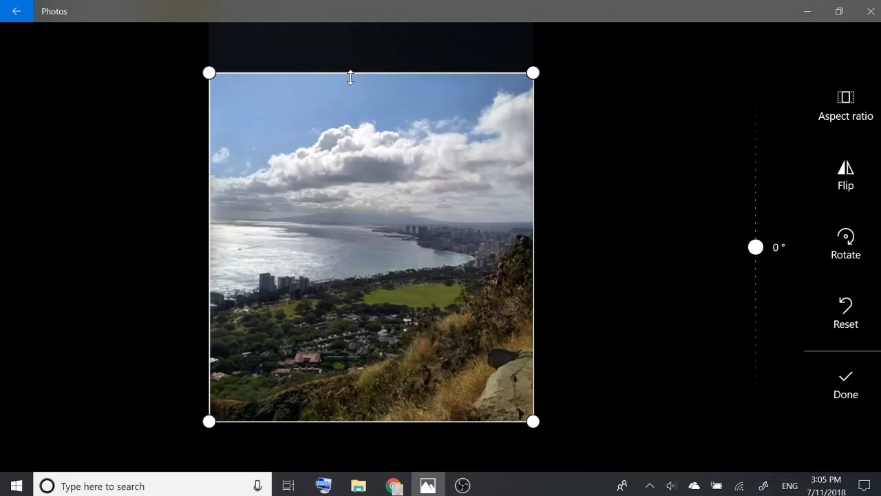
pyautogui.moveTo(206, 214); pyautogui.dragTo(218, 214)
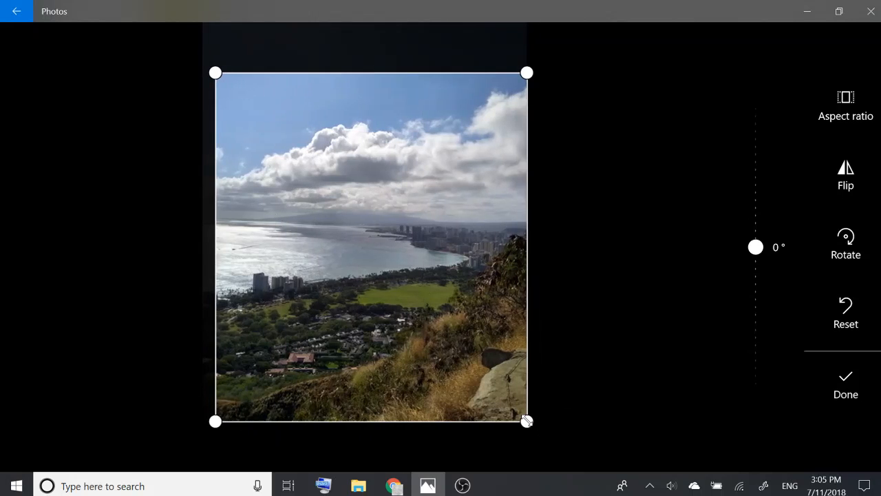
pyautogui.moveTo(526, 421); pyautogui.dragTo(475, 402)
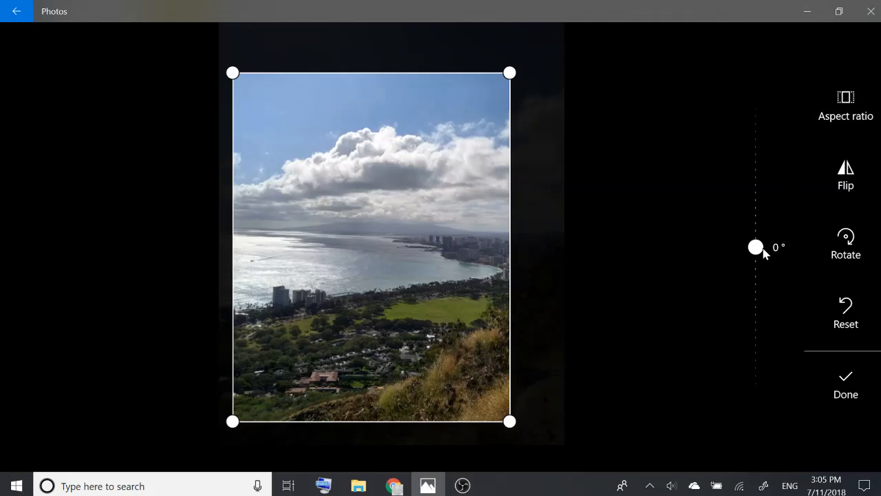
# Step: Try straightening the cropped photo by 1° and rotating it in 90° turns, and reset all crop and rotation changes
pyautogui.moveTo(760, 251)
pyautogui.mouseDown()
pyautogui.moveTo(755, 196)
pyautogui.moveTo(754, 307)
pyautogui.moveTo(752, 232)
pyautogui.moveTo(752, 249)
pyautogui.mouseUp()
pyautogui.click(827, 256)
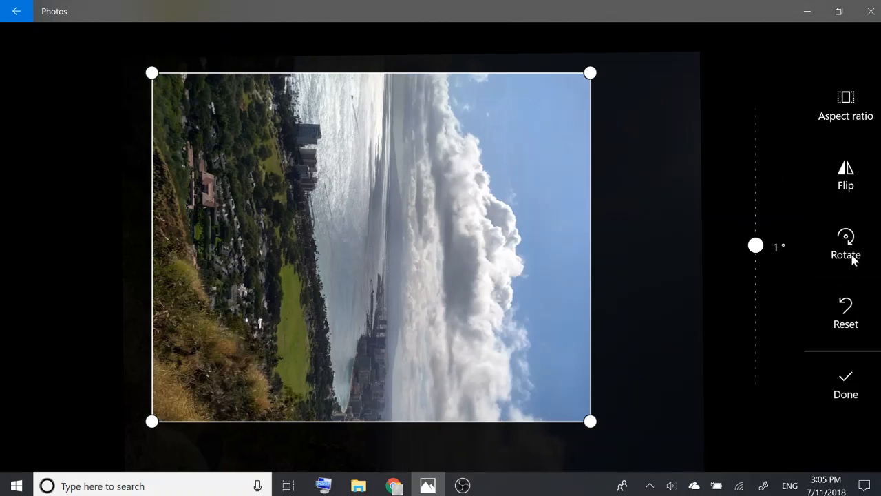
pyautogui.click(854, 253)
pyautogui.click(853, 253)
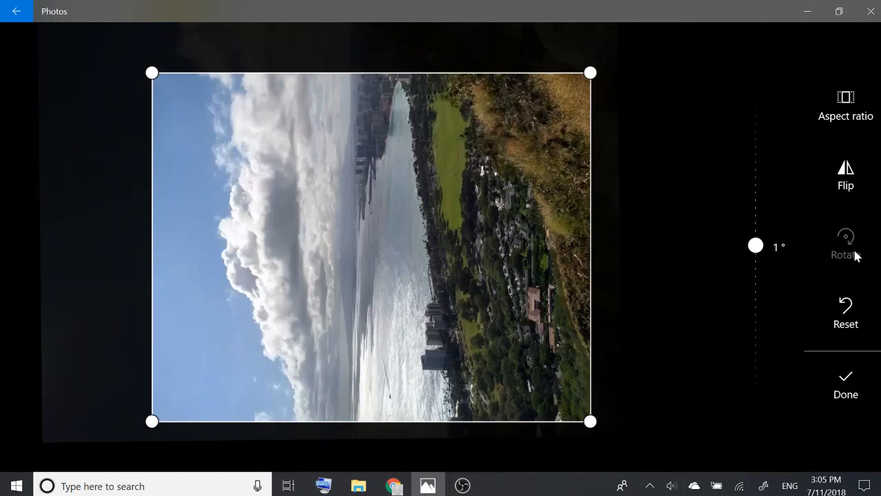
pyautogui.click(856, 255)
pyautogui.click(848, 332)
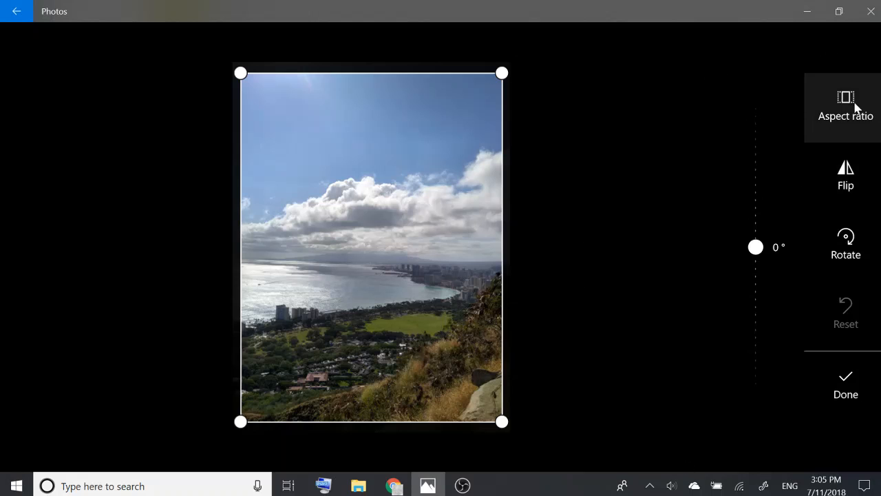
# Step: Try the Widescreen - 16:9 crop ratio, restore Original - 4:3, and leave the editor without saving
pyautogui.click(851, 105)
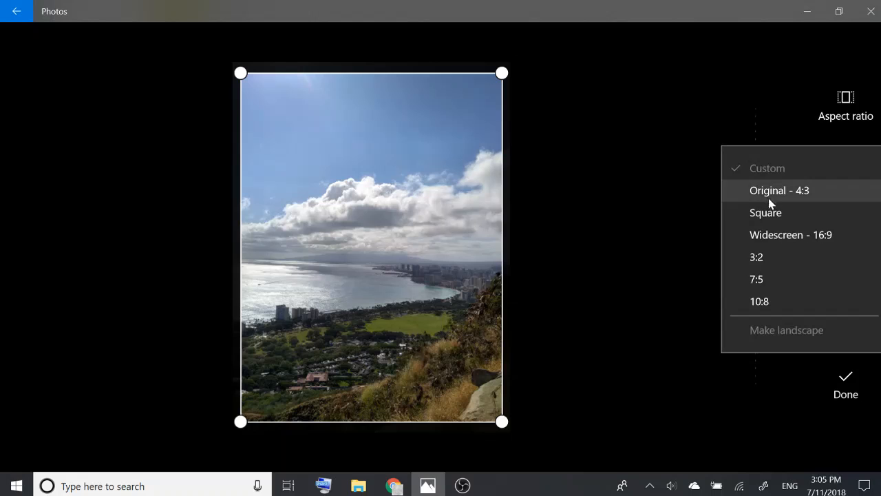
pyautogui.click(778, 234)
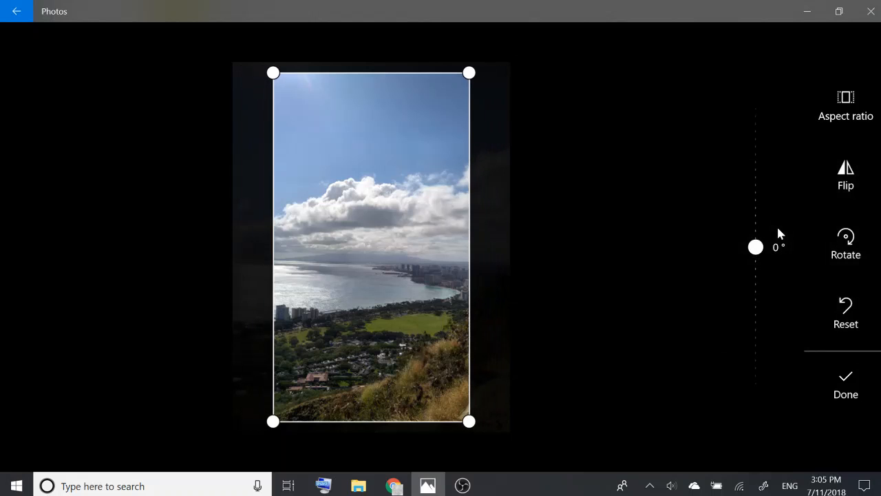
pyautogui.click(854, 105)
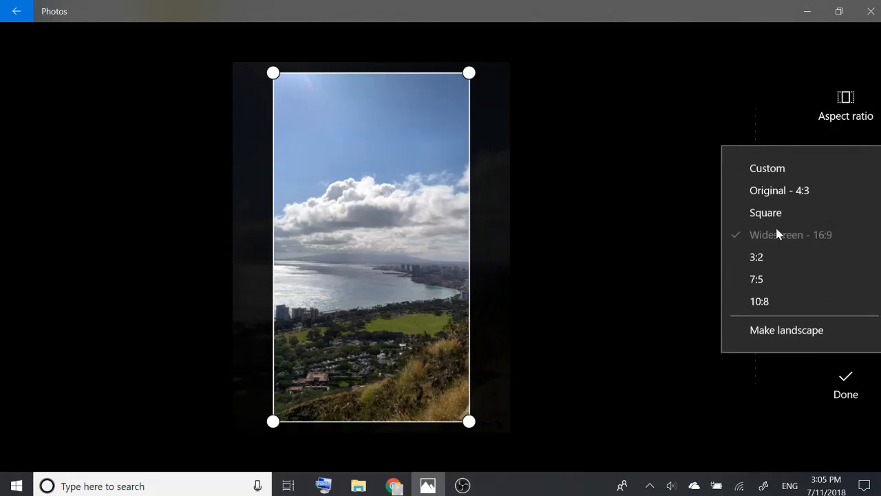
pyautogui.click(780, 192)
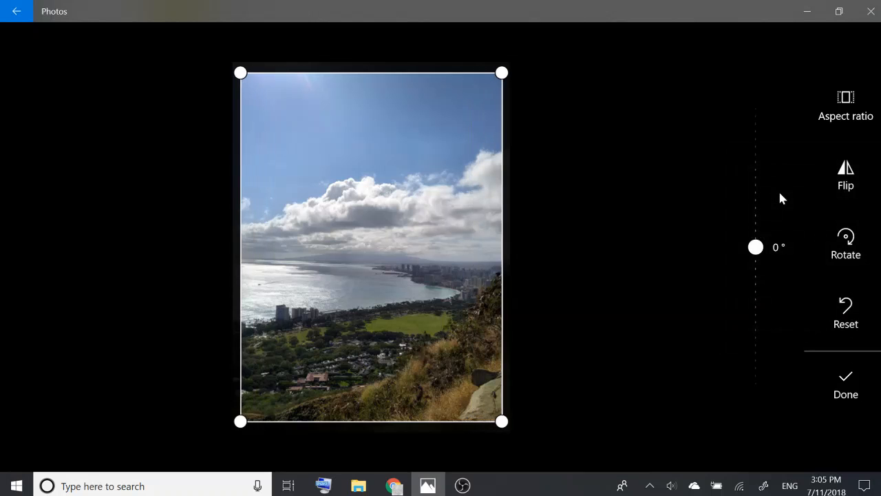
pyautogui.click(17, 11)
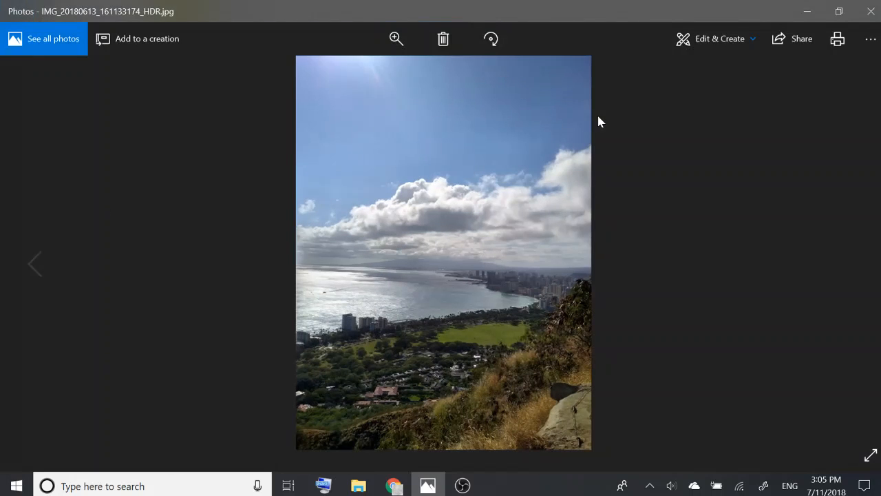
# Step: Reopen the photo for editing and try automatic enhancement at several strengths, including 78 and 0, ending slightly above the midpoint
pyautogui.click(720, 39)
pyautogui.click(692, 81)
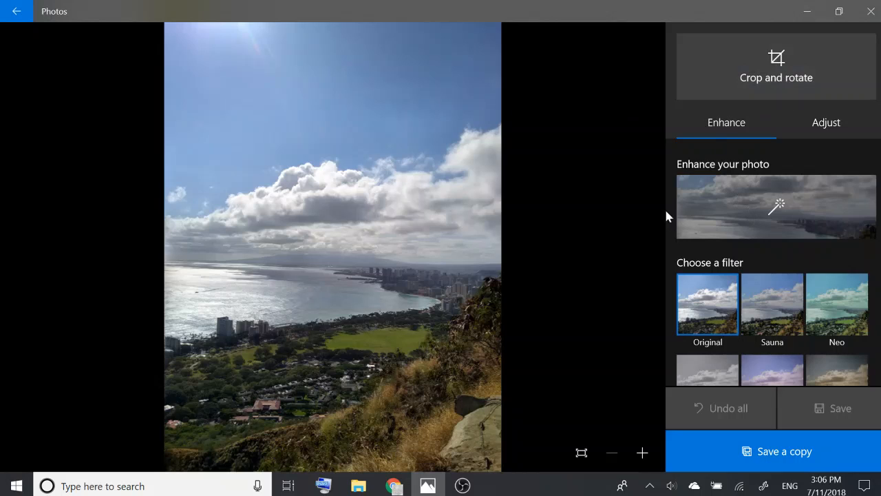
pyautogui.click(740, 219)
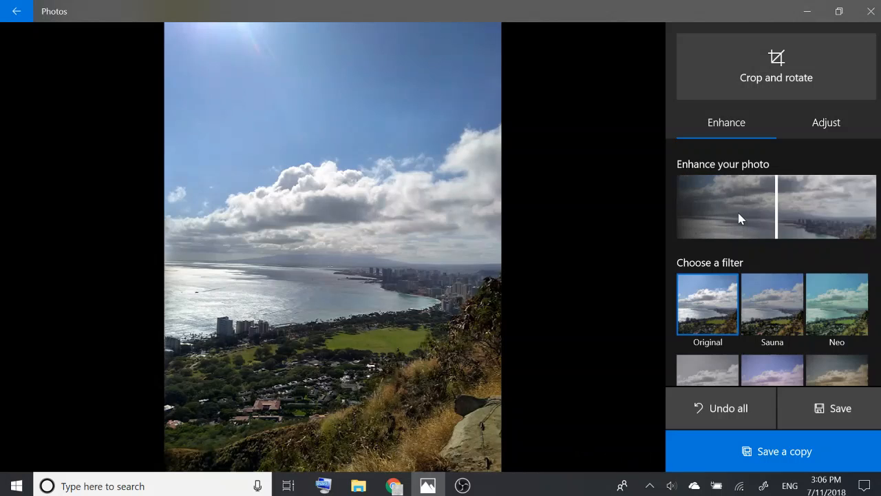
pyautogui.click(832, 231)
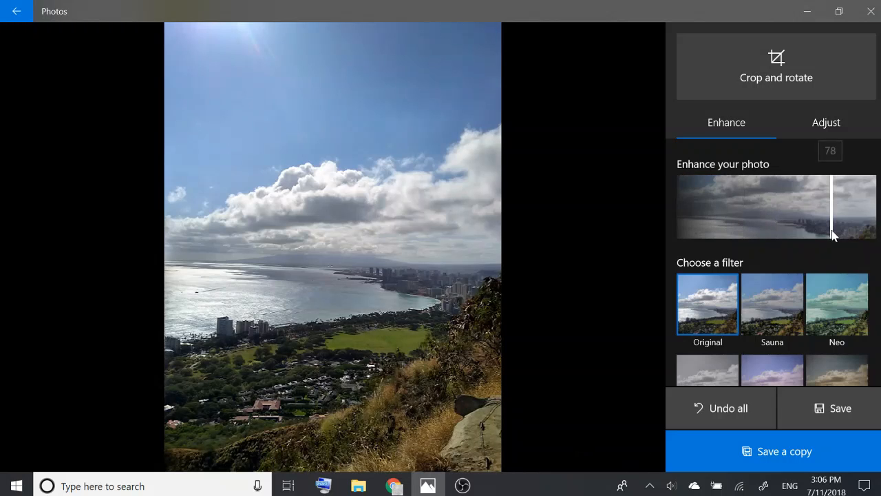
pyautogui.click(760, 218)
pyautogui.click(718, 218)
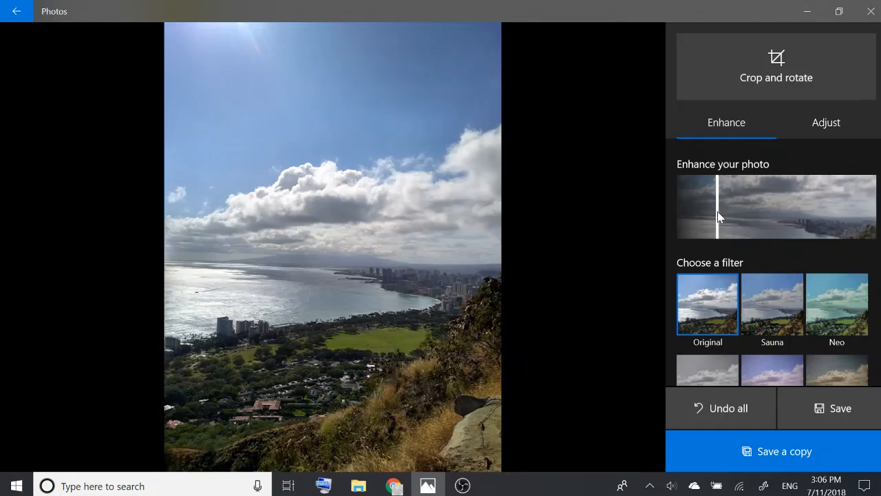
pyautogui.click(793, 213)
pyautogui.click(675, 217)
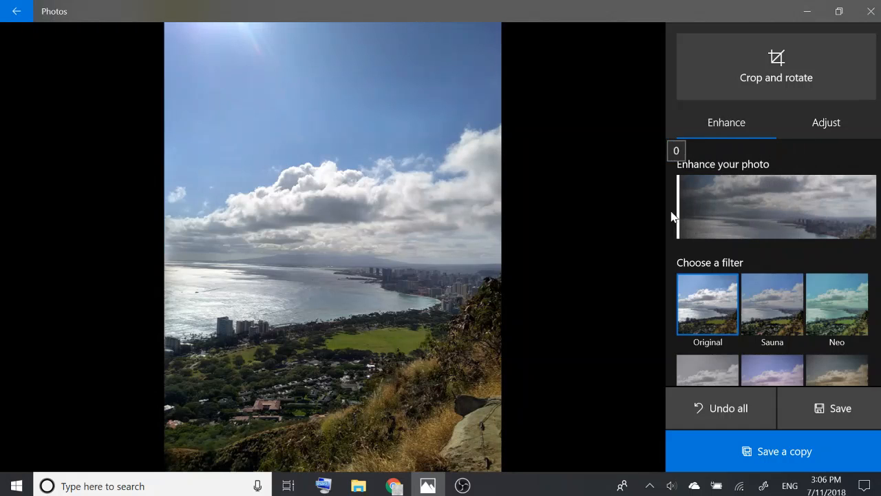
pyautogui.moveTo(673, 217); pyautogui.dragTo(787, 221)
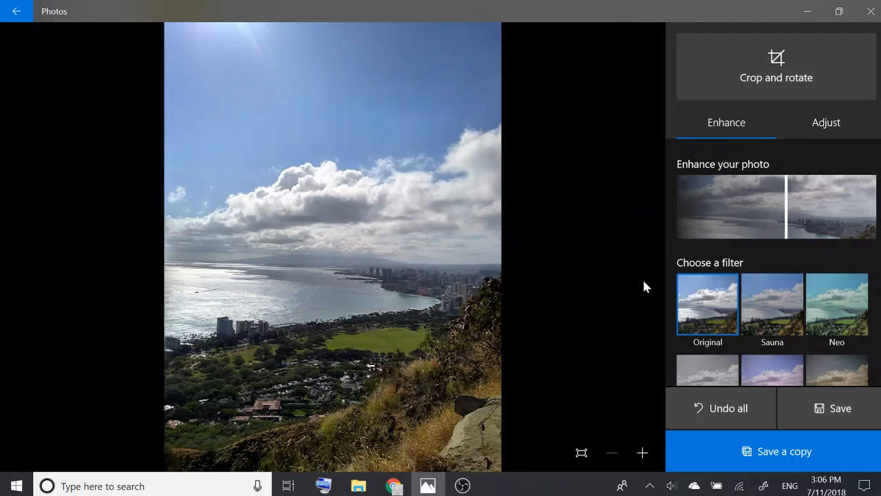
# Step: Try the Sauna and Neo filters on the photo, restore the Original look, and look through the other available filters
pyautogui.click(747, 305)
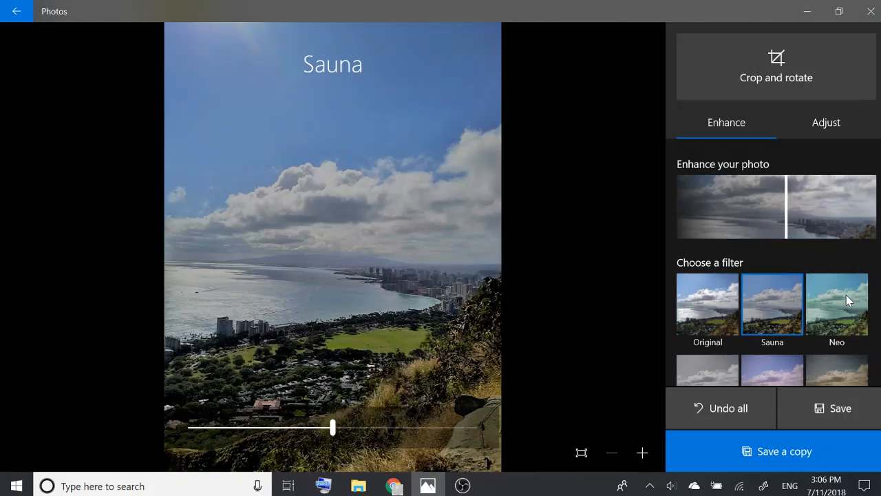
pyautogui.click(846, 294)
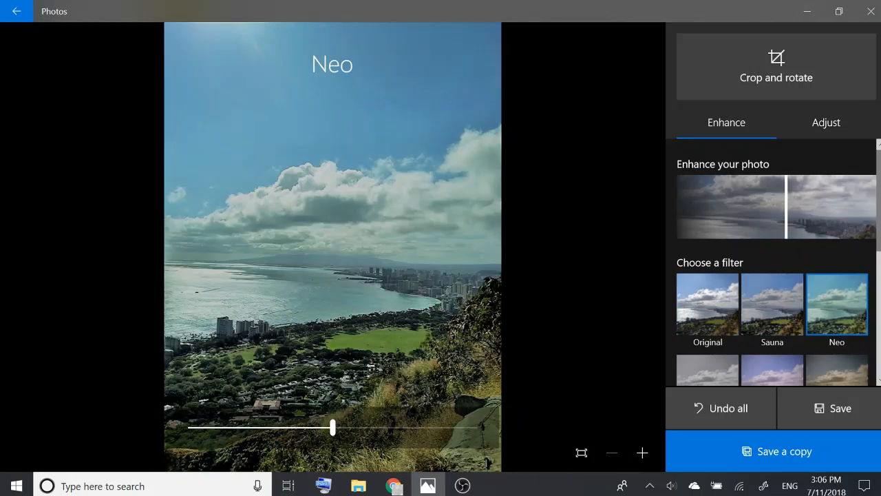
pyautogui.scroll(-2, 758, 310)
pyautogui.scroll(-3, 773, 262)
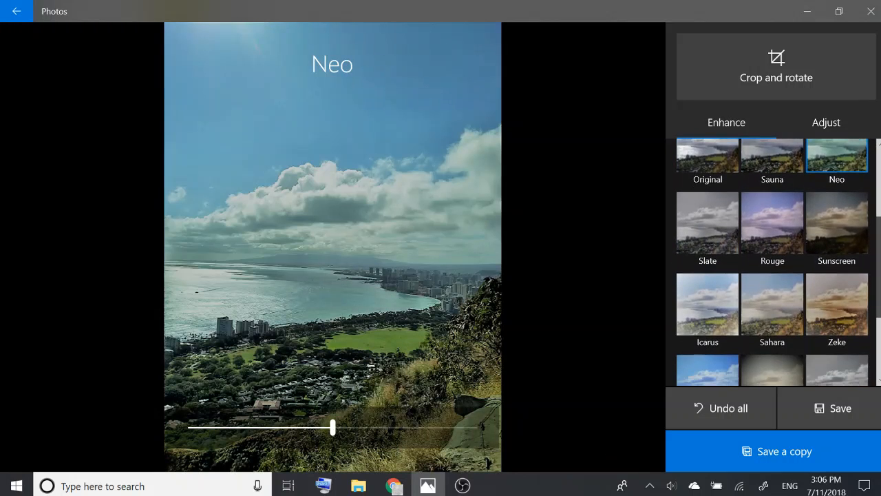
pyautogui.click(700, 173)
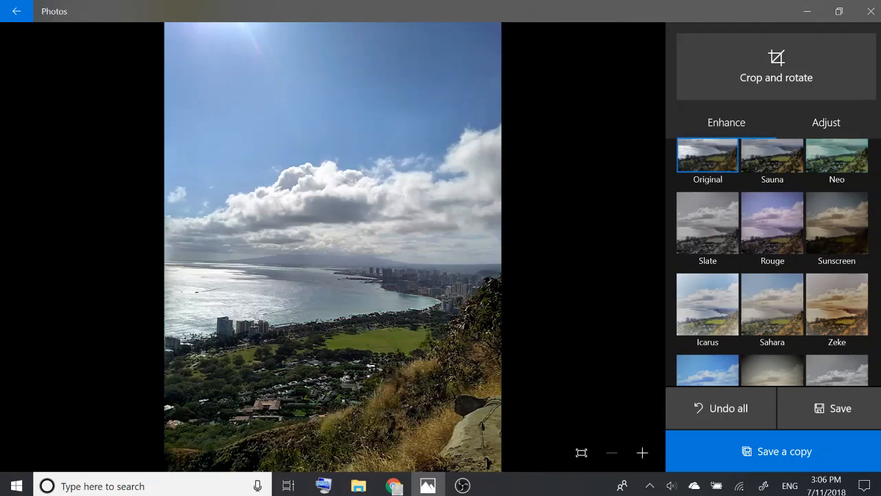
pyautogui.scroll(3, 777, 262)
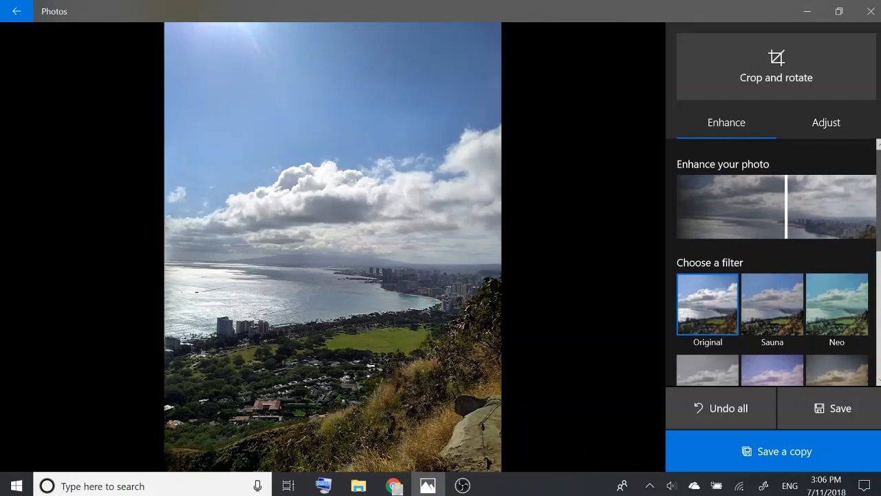
pyautogui.scroll(-5, 777, 261)
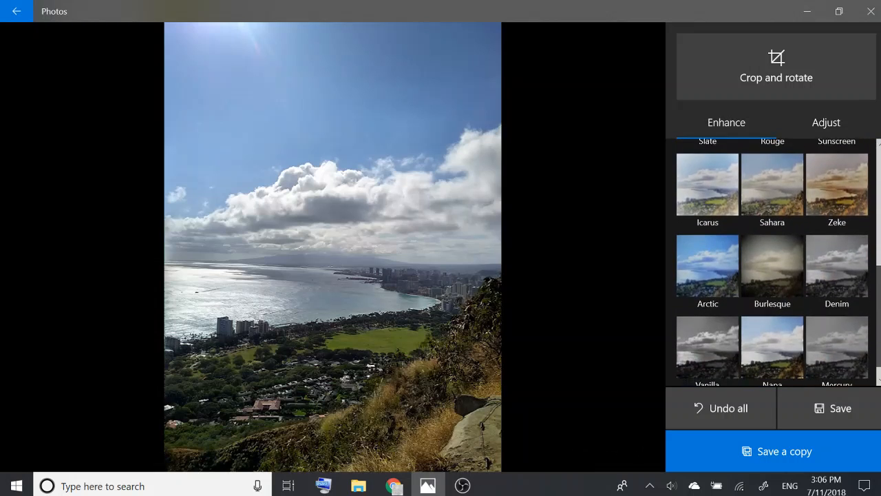
pyautogui.scroll(5, 777, 262)
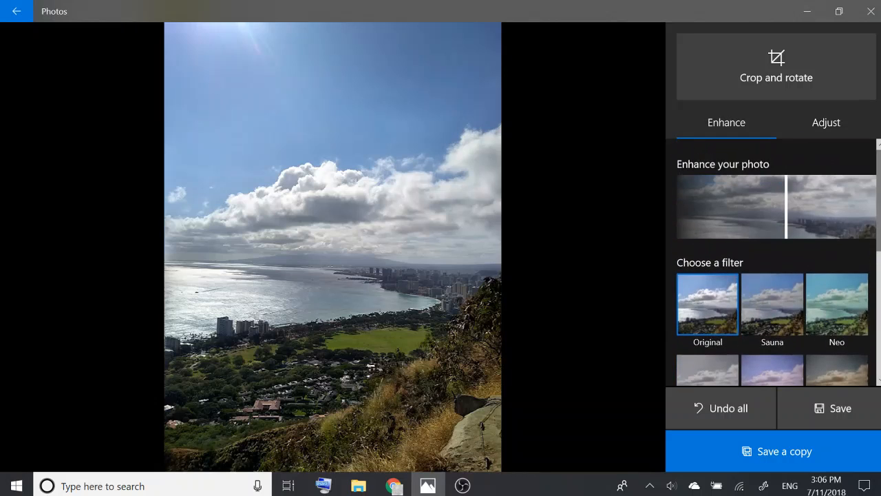
# Step: Lower the photo's light slightly, raise its color a little, and increase its clarity
pyautogui.click(823, 126)
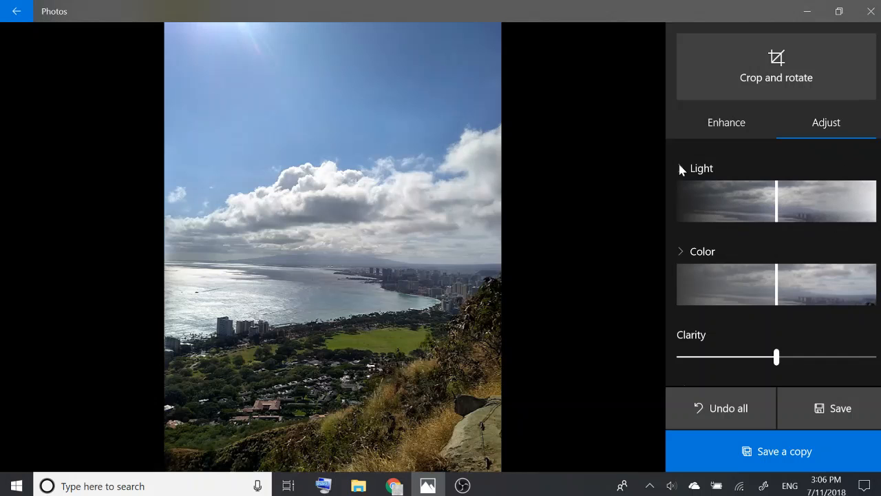
pyautogui.moveTo(777, 216)
pyautogui.mouseDown()
pyautogui.moveTo(817, 213)
pyautogui.moveTo(768, 208)
pyautogui.mouseUp()
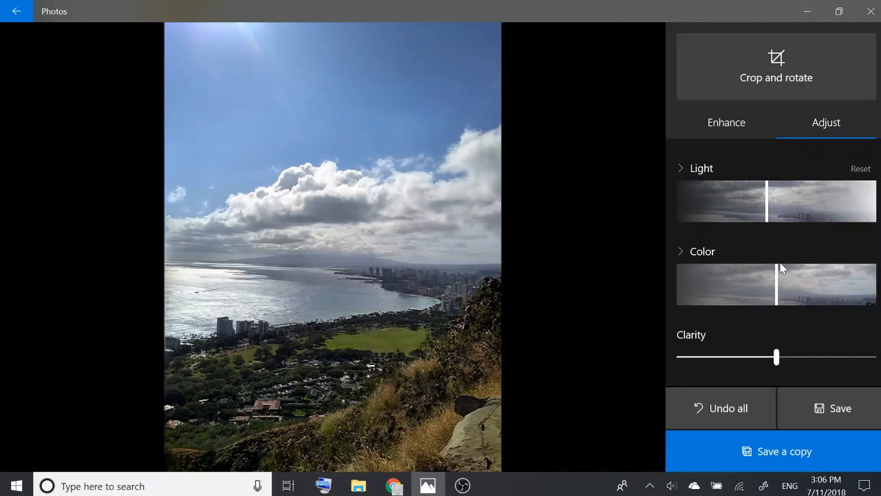
pyautogui.moveTo(774, 279)
pyautogui.mouseDown()
pyautogui.moveTo(831, 283)
pyautogui.moveTo(712, 281)
pyautogui.moveTo(811, 289)
pyautogui.moveTo(790, 280)
pyautogui.mouseUp()
pyautogui.moveTo(778, 359); pyautogui.dragTo(825, 364)
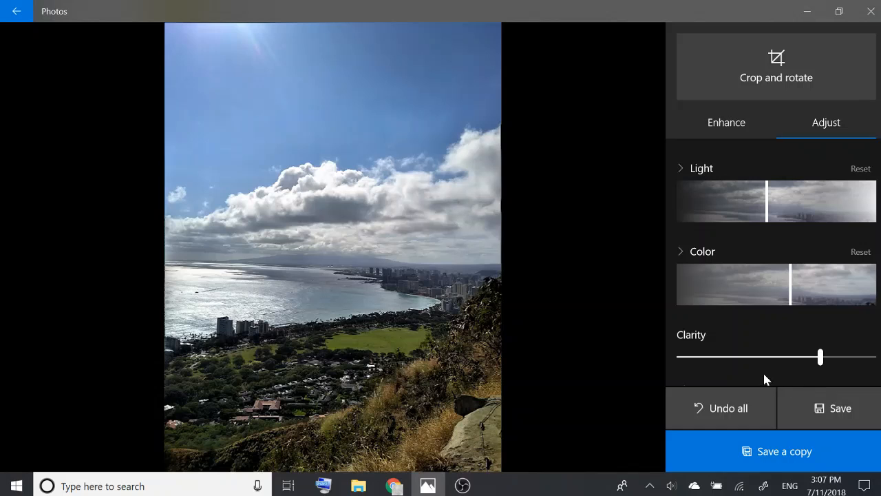
# Step: Discard all adjustments made to the photo and return to the photo view
pyautogui.click(722, 408)
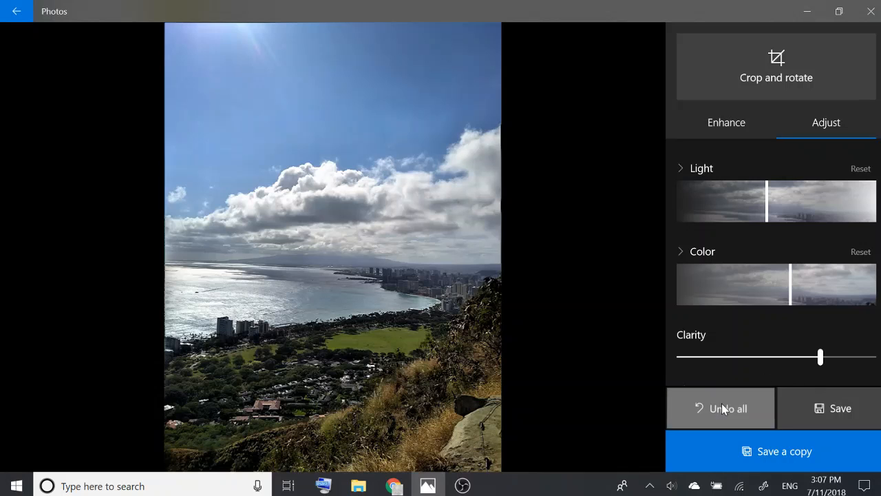
pyautogui.click(14, 6)
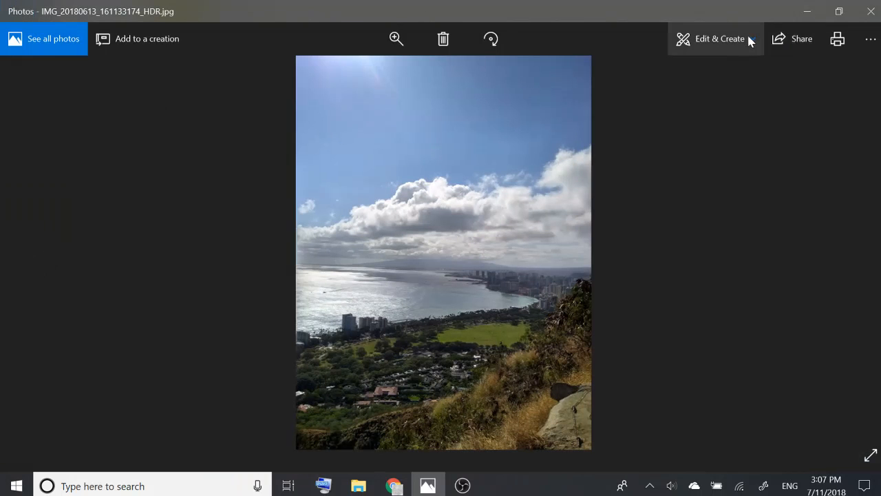
# Step: Open the photo for drawing, draw a large light blue loop around the clouds and bay, and try a smaller stroke size
pyautogui.click(748, 39)
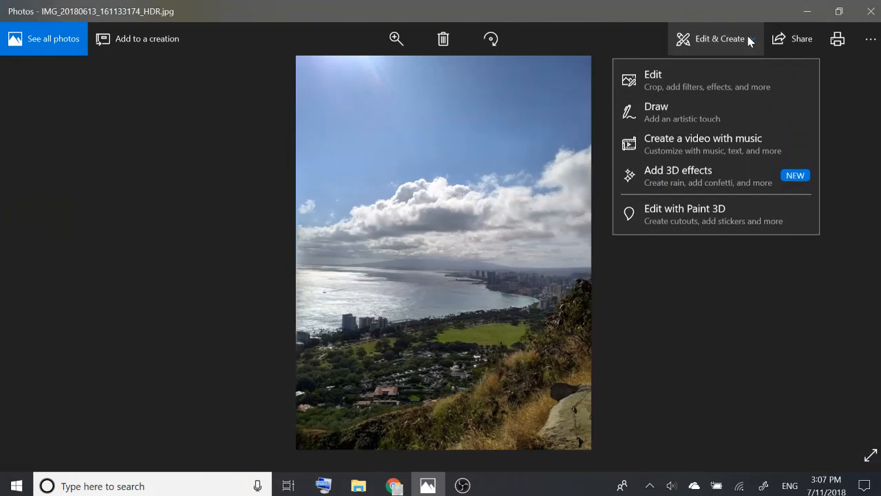
pyautogui.click(655, 110)
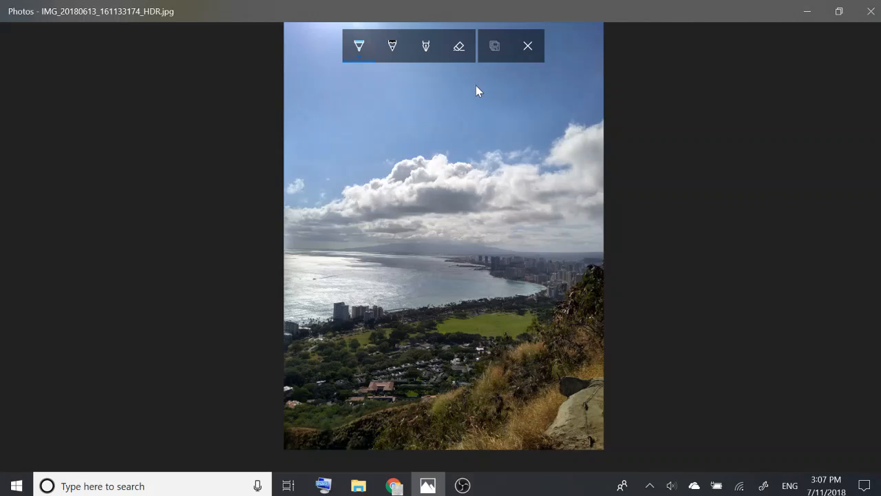
pyautogui.moveTo(372, 168)
pyautogui.mouseDown()
pyautogui.moveTo(534, 279)
pyautogui.moveTo(379, 182)
pyautogui.mouseUp()
pyautogui.click(355, 97)
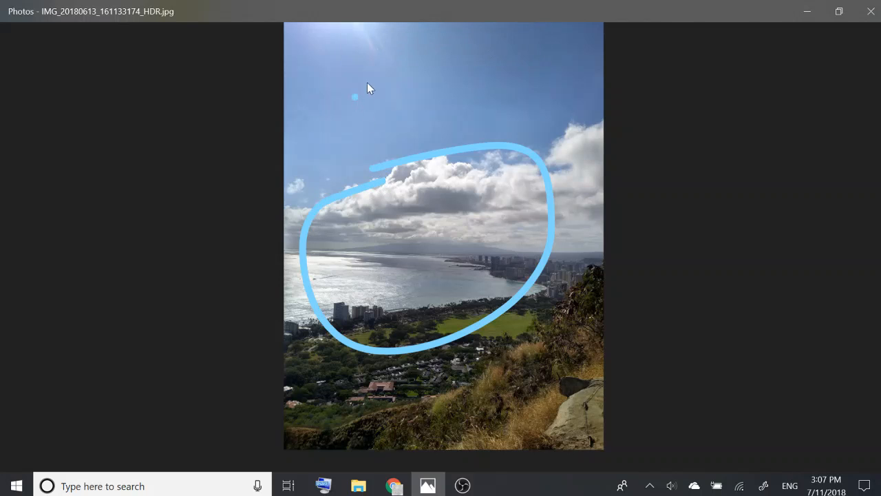
pyautogui.click(359, 48)
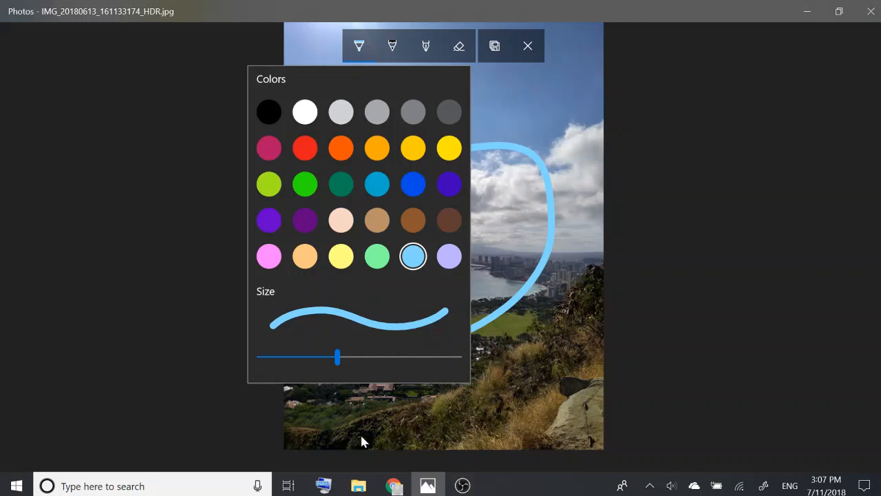
pyautogui.moveTo(337, 356)
pyautogui.mouseDown()
pyautogui.moveTo(431, 356)
pyautogui.moveTo(303, 358)
pyautogui.mouseUp()
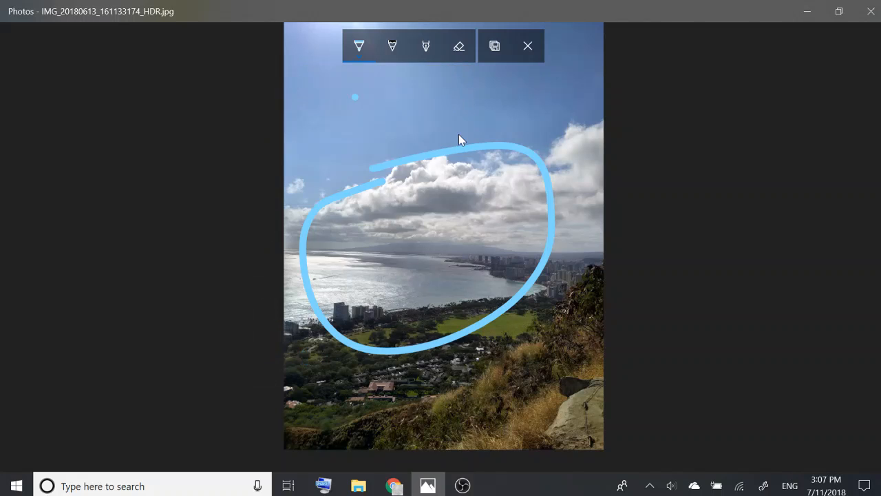
# Step: Draw a thin black pencil loop in the sky above the clouds and show the pencil's color and size options
pyautogui.click(393, 53)
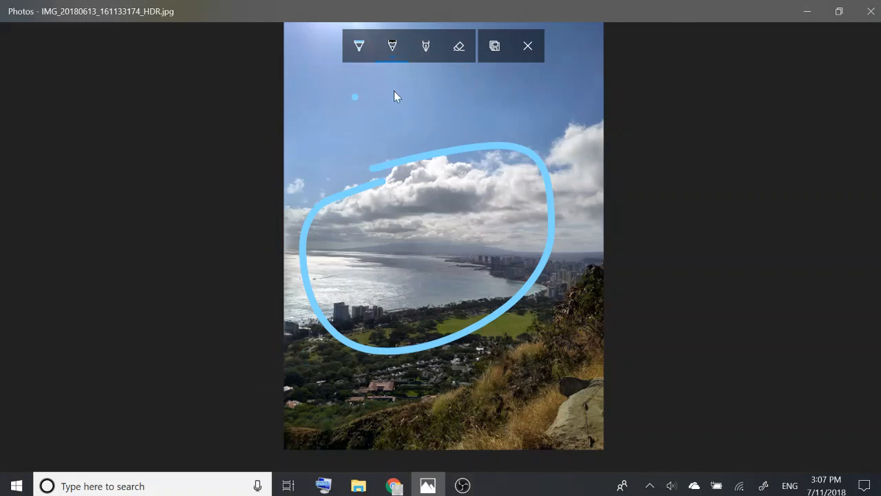
pyautogui.moveTo(402, 88)
pyautogui.mouseDown()
pyautogui.moveTo(485, 141)
pyautogui.moveTo(467, 58)
pyautogui.moveTo(407, 153)
pyautogui.mouseUp()
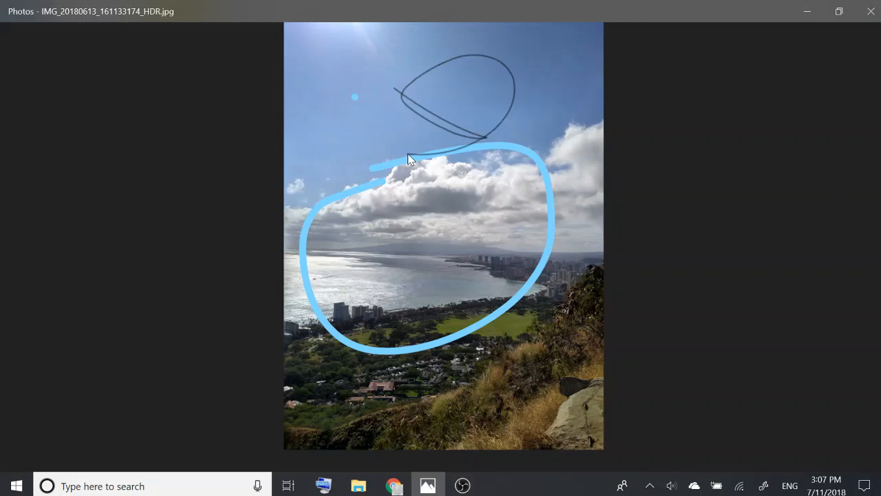
pyautogui.click(392, 70)
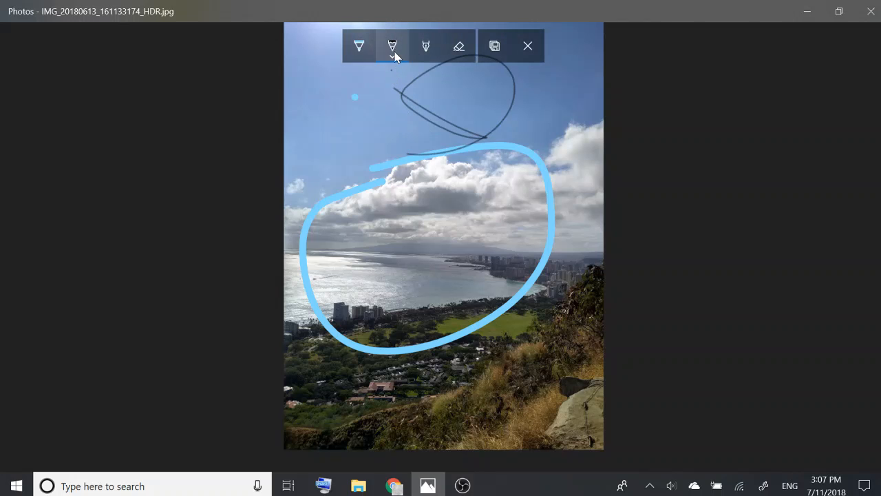
pyautogui.click(393, 56)
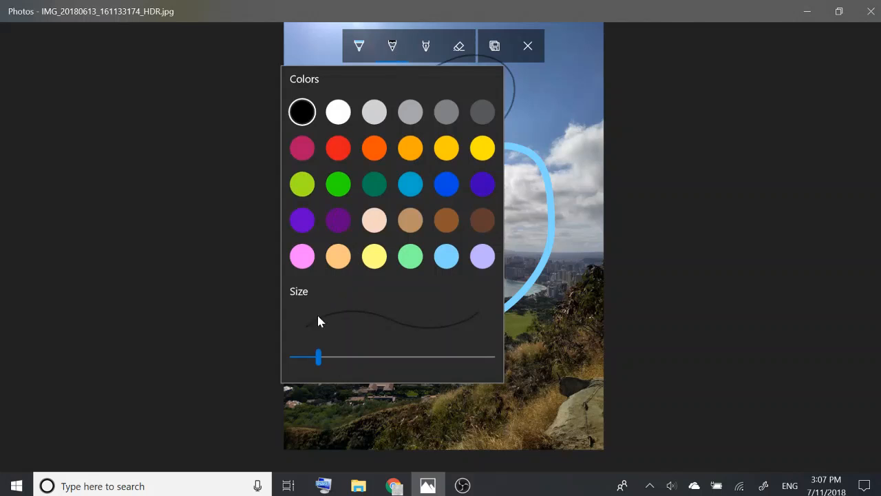
# Step: Draw a white calligraphy pen stroke in the sky near the photo's edge and show that pen's color and size options
pyautogui.click(429, 46)
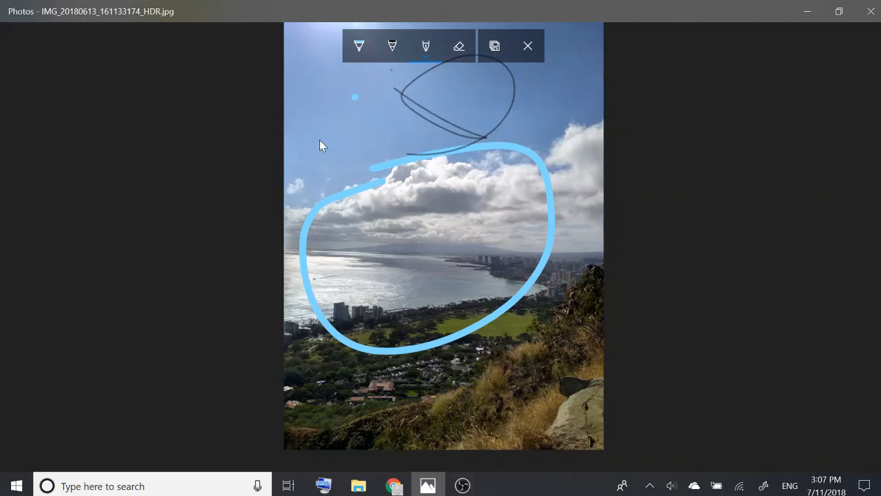
pyautogui.moveTo(319, 139)
pyautogui.mouseDown()
pyautogui.moveTo(391, 147)
pyautogui.moveTo(264, 117)
pyautogui.moveTo(282, 147)
pyautogui.moveTo(325, 141)
pyautogui.mouseUp()
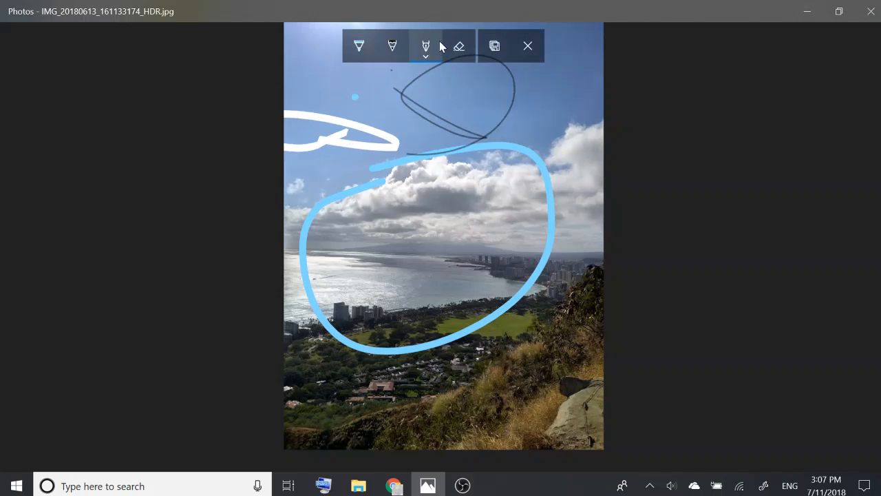
pyautogui.click(425, 48)
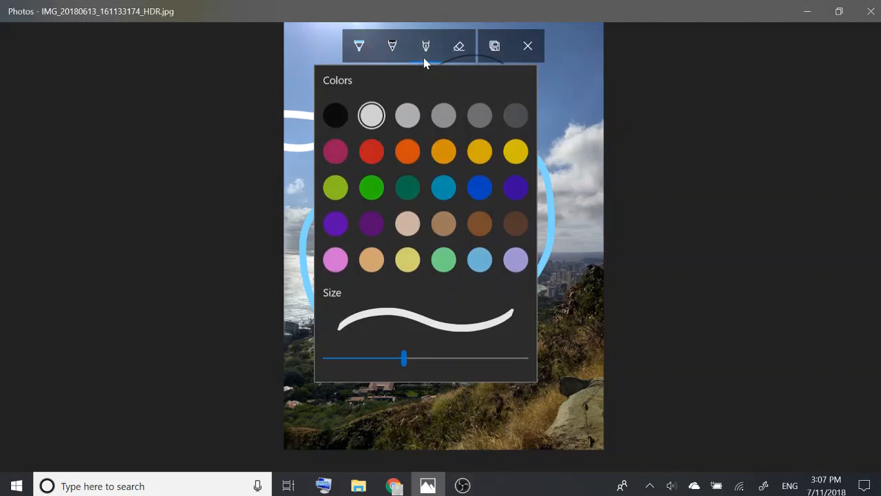
# Step: Erase the large drawn strokes individually with the eraser and clear the remaining marks with Erase all ink
pyautogui.click(463, 45)
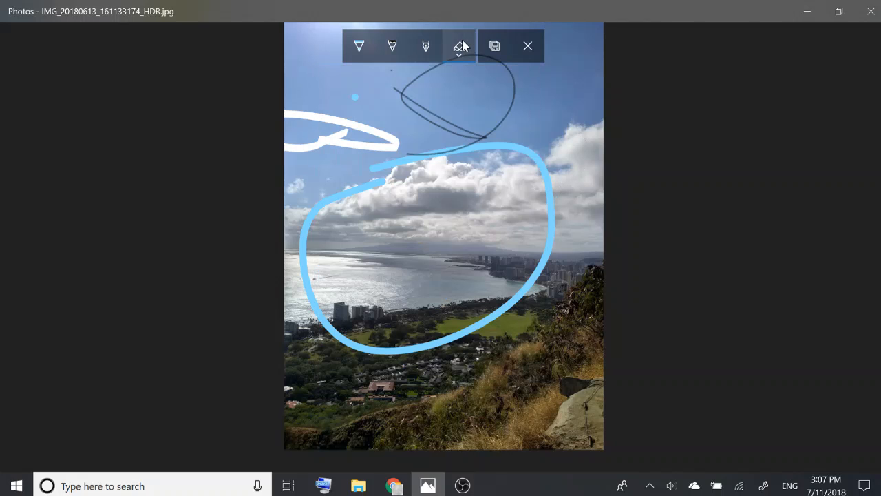
pyautogui.moveTo(425, 135)
pyautogui.mouseDown()
pyautogui.moveTo(495, 176)
pyautogui.moveTo(339, 106)
pyautogui.moveTo(318, 141)
pyautogui.mouseUp()
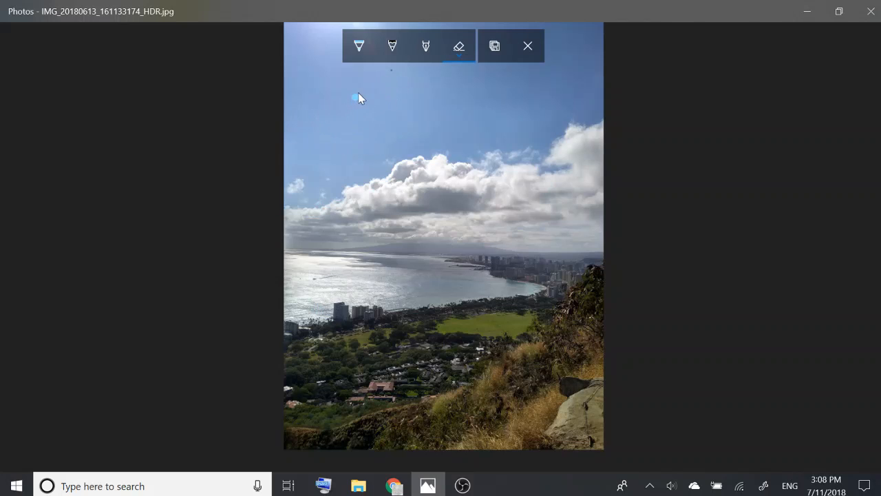
pyautogui.click(462, 58)
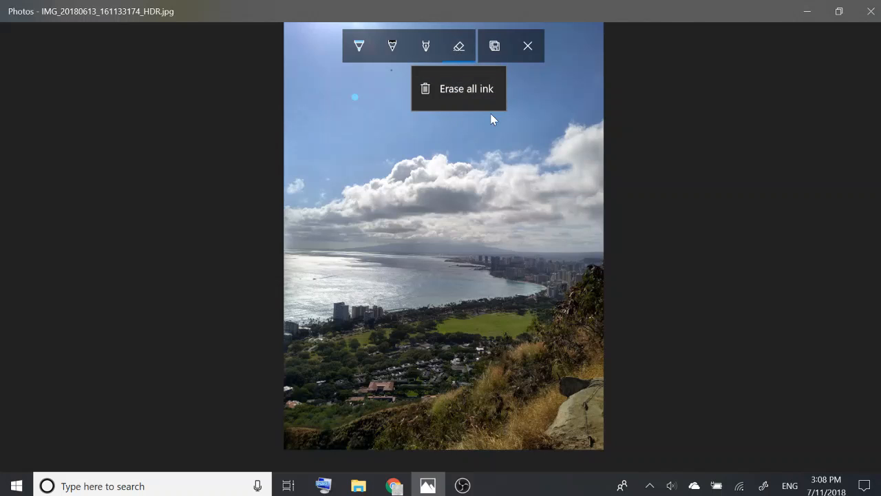
pyautogui.click(468, 93)
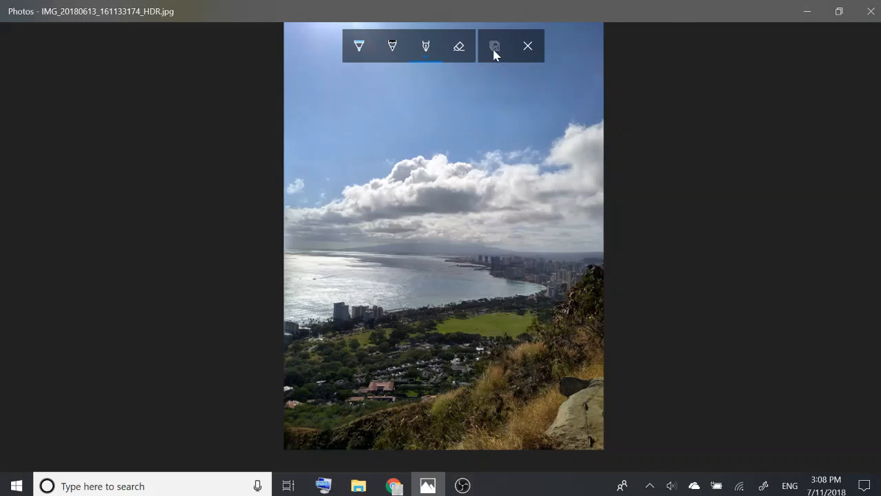
# Step: Draw a large white loop around the clouds and bay and leave drawing mode without saving it
pyautogui.moveTo(427, 193)
pyautogui.mouseDown()
pyautogui.moveTo(530, 261)
pyautogui.moveTo(402, 129)
pyautogui.moveTo(455, 176)
pyautogui.mouseUp()
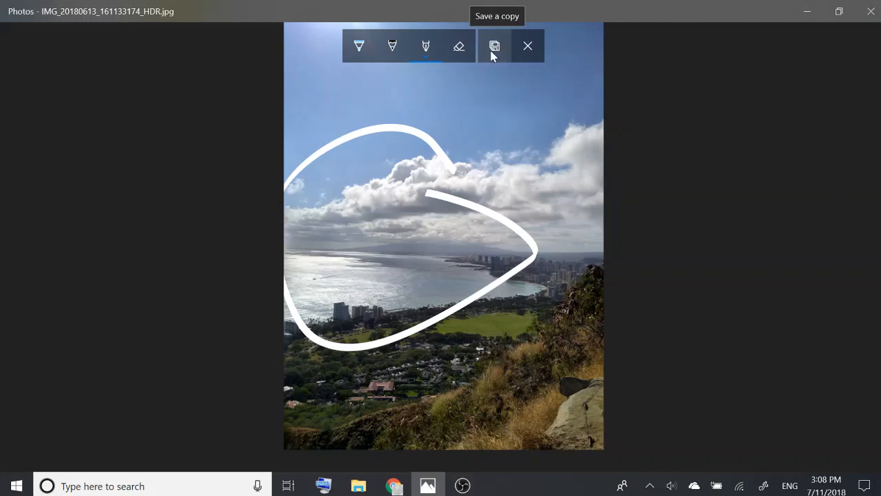
pyautogui.click(528, 56)
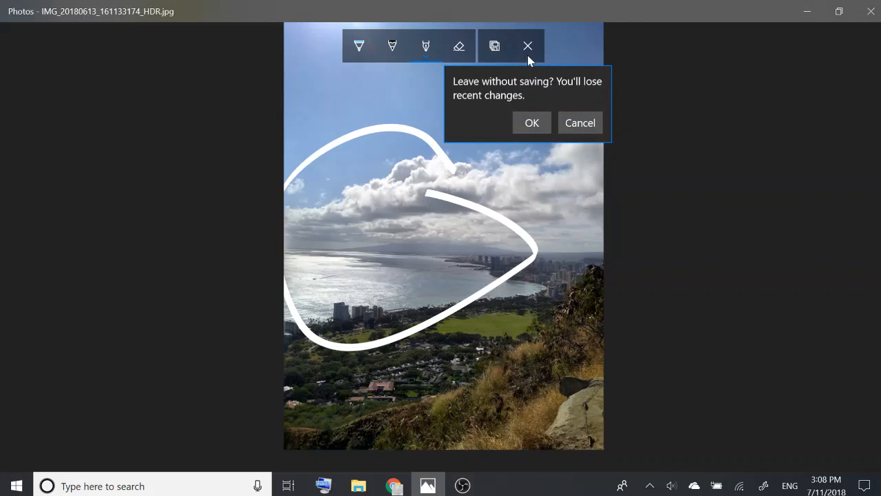
pyautogui.click(534, 124)
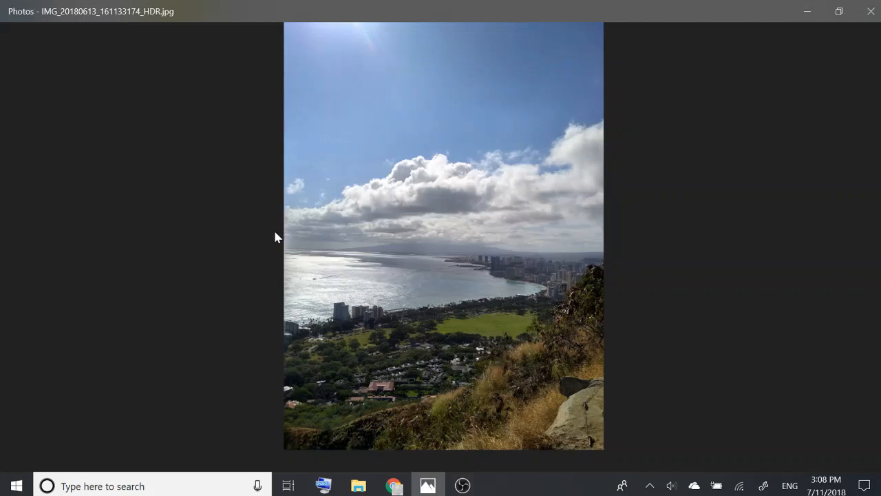